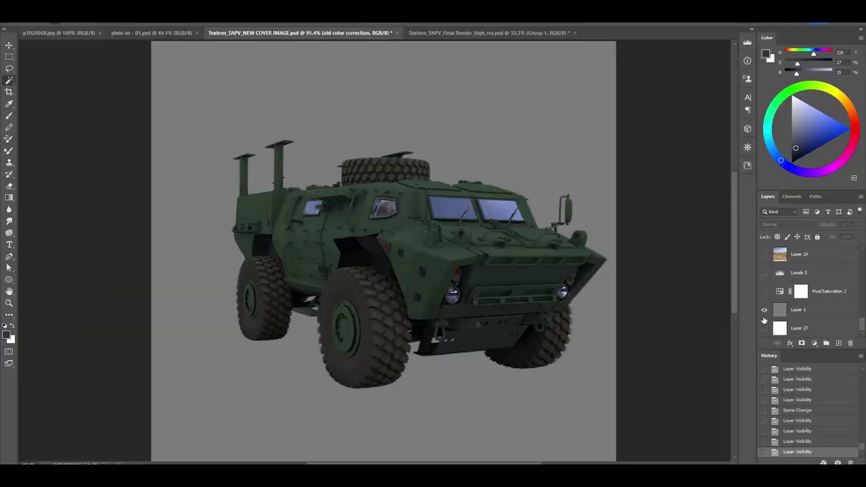
Step: Show Layer 24's desert road photo behind the vehicle and sample its sky with the Magic Wand
click(763, 254)
scroll(764, 299, up, 2)
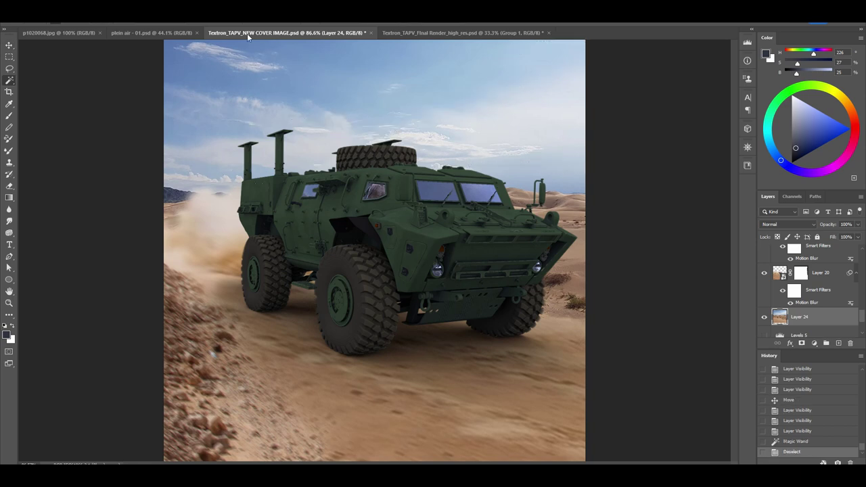
click(354, 64)
Step: Hide the original sky with an inverted layer mask and position the pasted hazy sky behind the vehicle
click(802, 343)
key(ctrl+i)
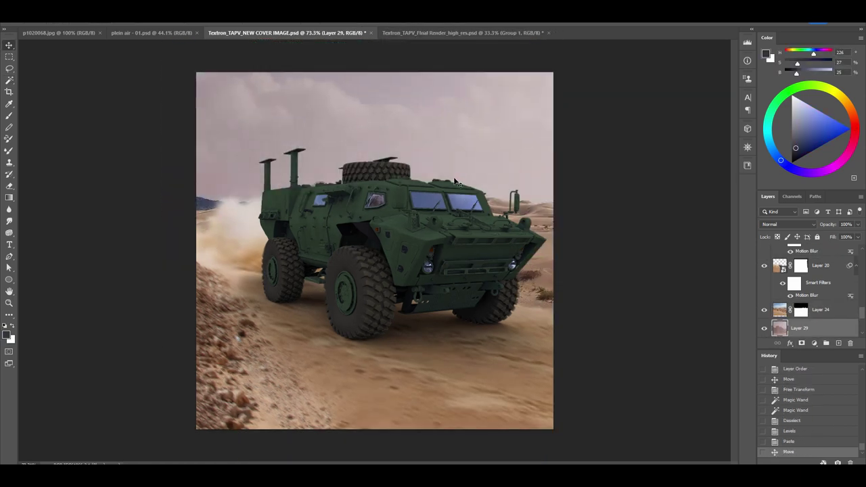
mouse_move(349, 88)
mouse_down()
mouse_move(328, 150)
mouse_move(504, 290)
mouse_up()
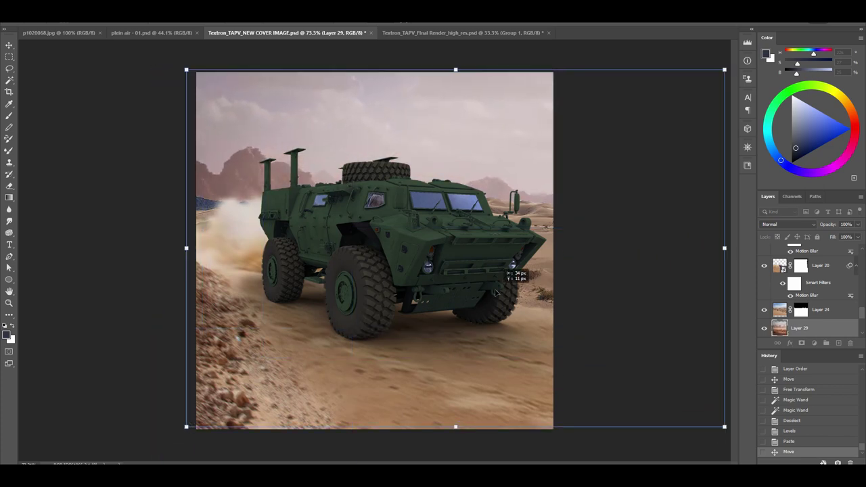
key(Return)
Step: Add a Levels adjustment layer that raises the new sky's highlights
key(ctrl+l)
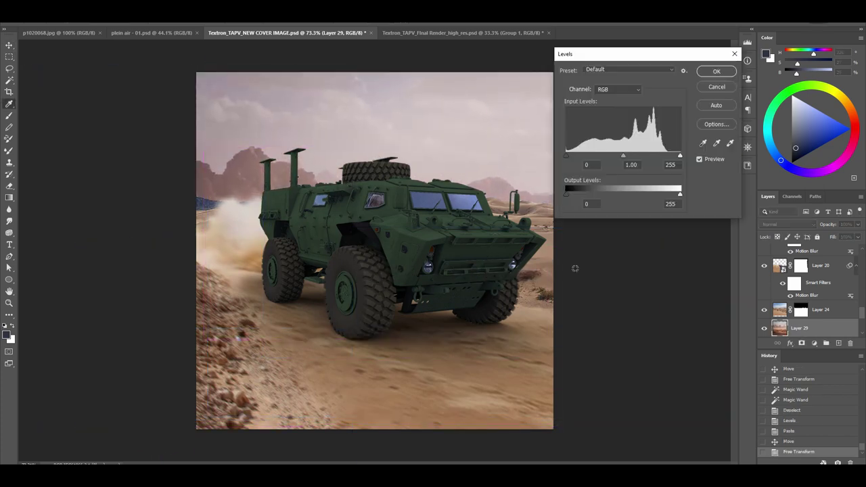
key(Escape)
click(813, 343)
click(764, 216)
drag(648, 173, 643, 174)
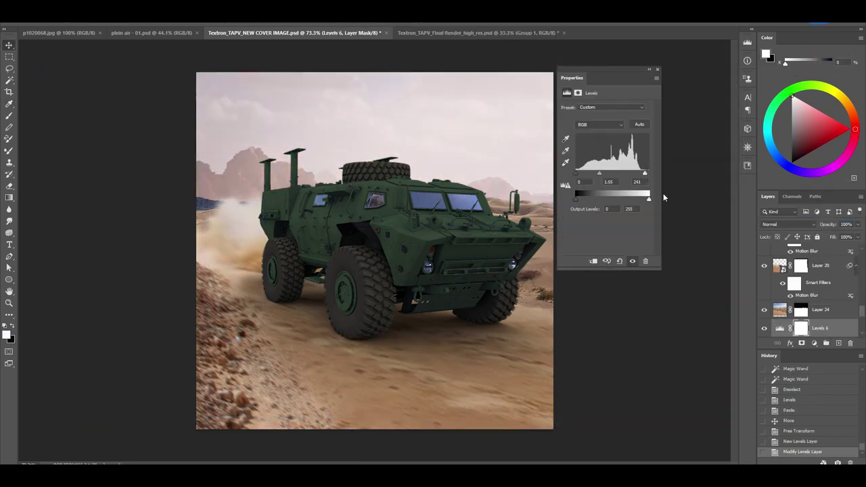
ctrl+click(197, 201)
key(ctrl+comma)
key(ctrl+comma)
key(ctrl+comma)
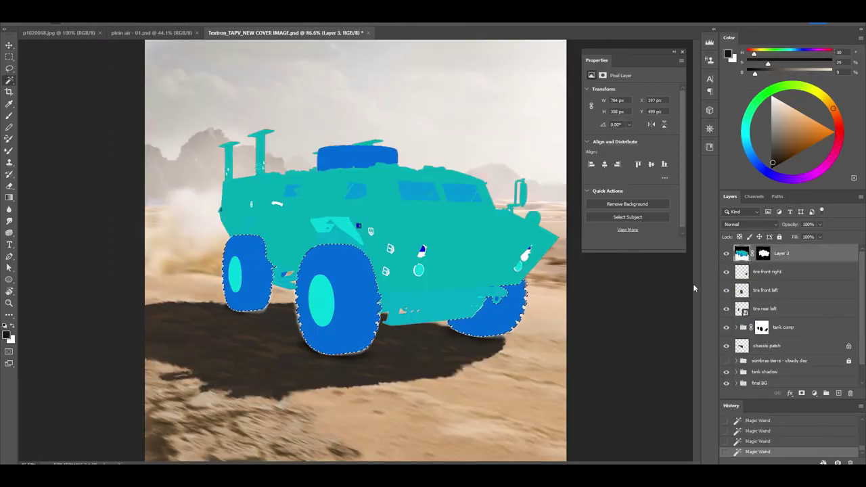
Step: Apply a Spin Blur to the rear-left tire, centred on its hub with a 6° Blur Angle
click(727, 287)
alt+click(727, 309)
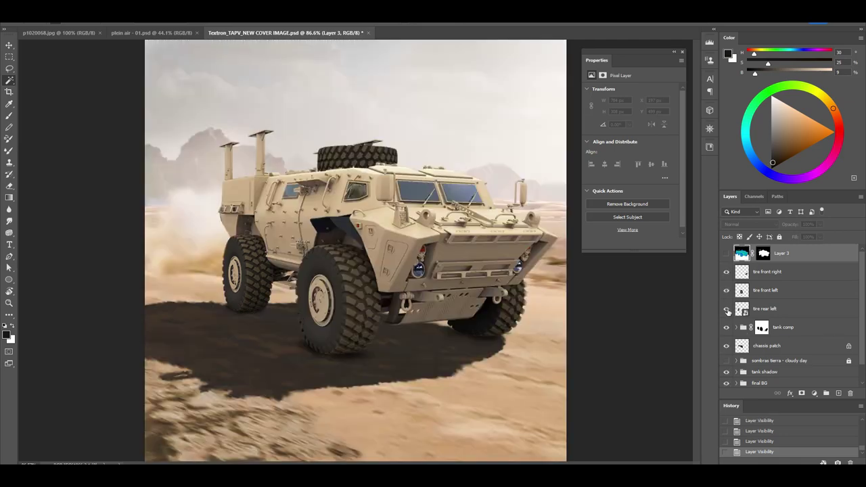
drag(246, 268, 387, 238)
ctrl+click(387, 238)
click(128, 14)
click(263, 169)
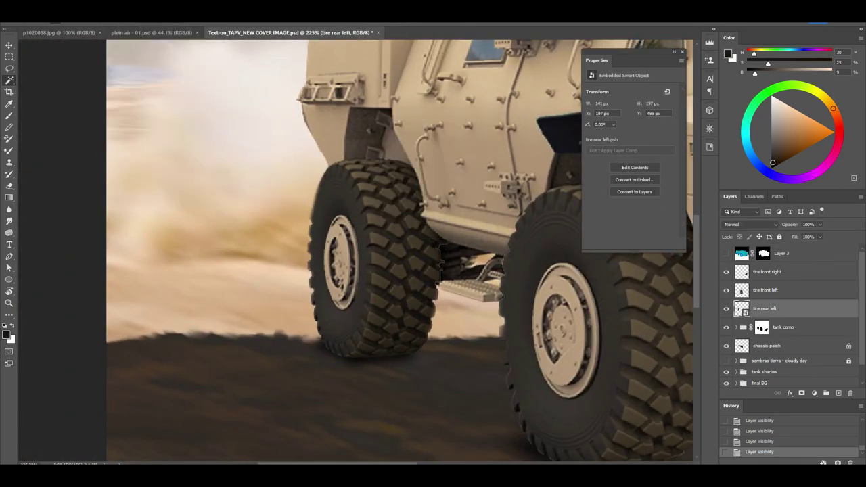
click(340, 251)
scroll(372, 250, down, 2)
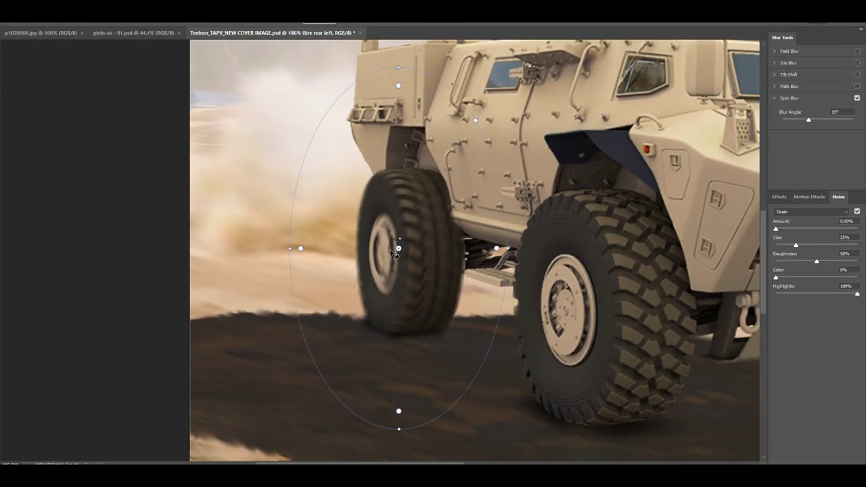
drag(371, 95, 371, 71)
drag(372, 431, 372, 449)
drag(379, 247, 372, 241)
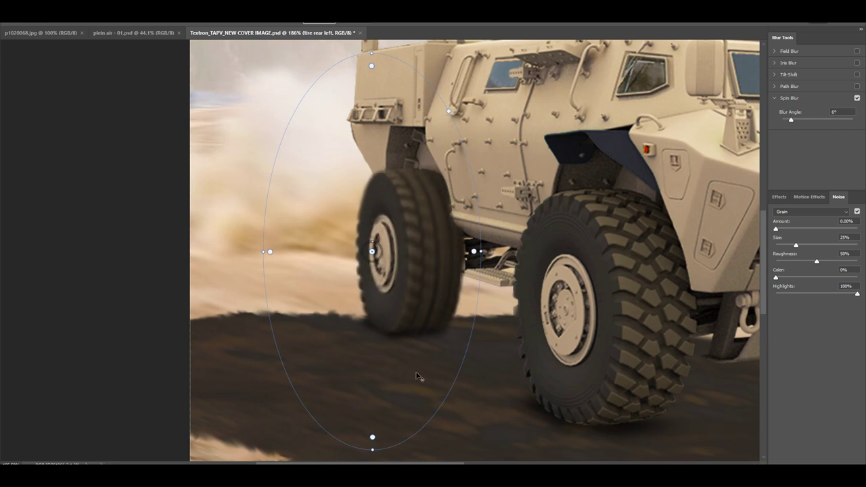
key(Return)
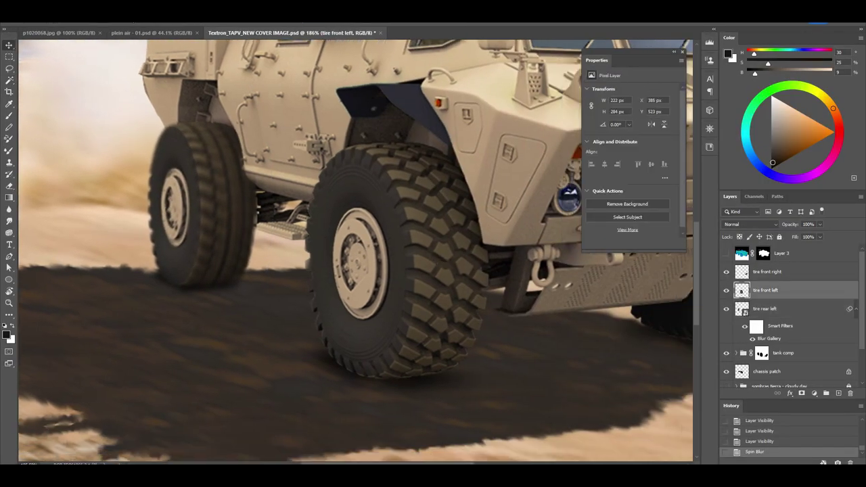
Step: Add a Spin Blur to the front-left tire, centred on the hub with a 3° Blur Angle
key(ctrl+alt+f)
click(340, 251)
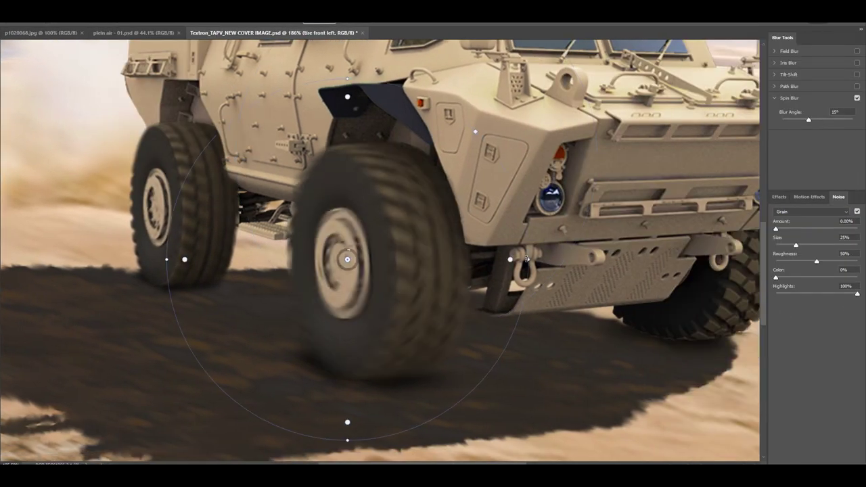
scroll(340, 251, down, 2)
scroll(412, 347, down, 2)
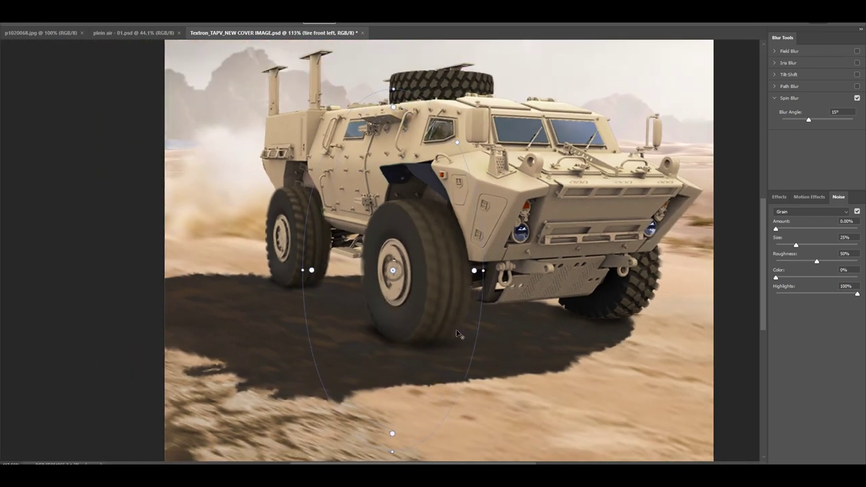
drag(406, 279, 394, 257)
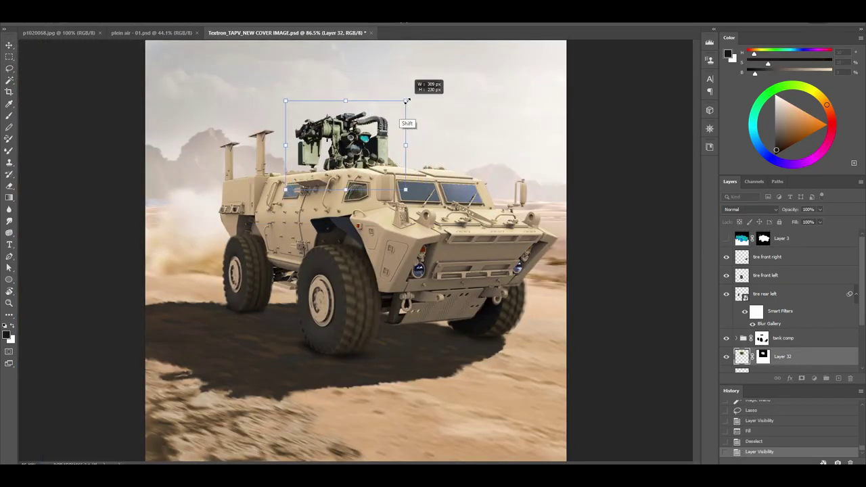
Step: Scale the pasted turret down onto the vehicle roof and commit the transform
drag(269, 81, 290, 94)
key(Return)
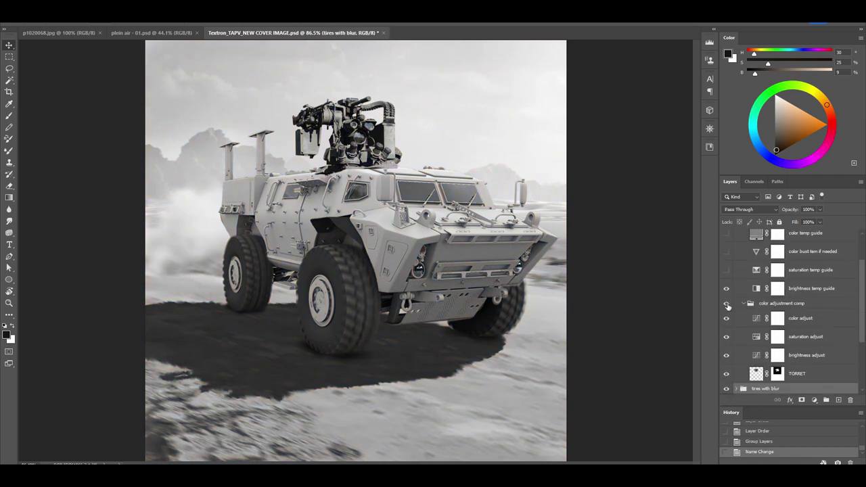
Step: Brighten the turret with a raised Curves midpoint and limit Hue/Saturation to Yellows
drag(368, 239, 479, 47)
drag(474, 142, 474, 136)
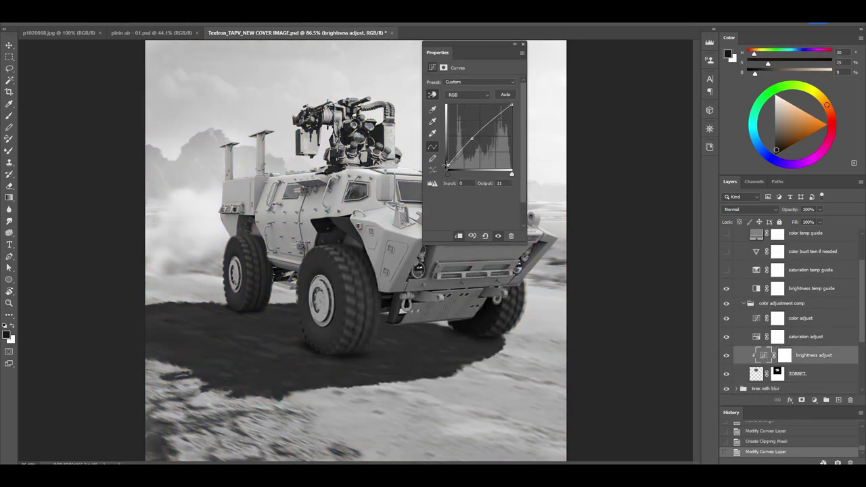
click(756, 336)
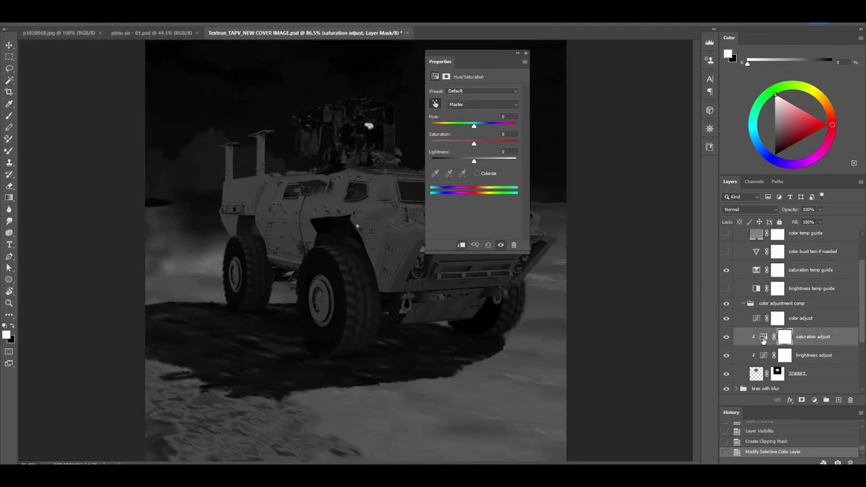
click(490, 104)
click(474, 135)
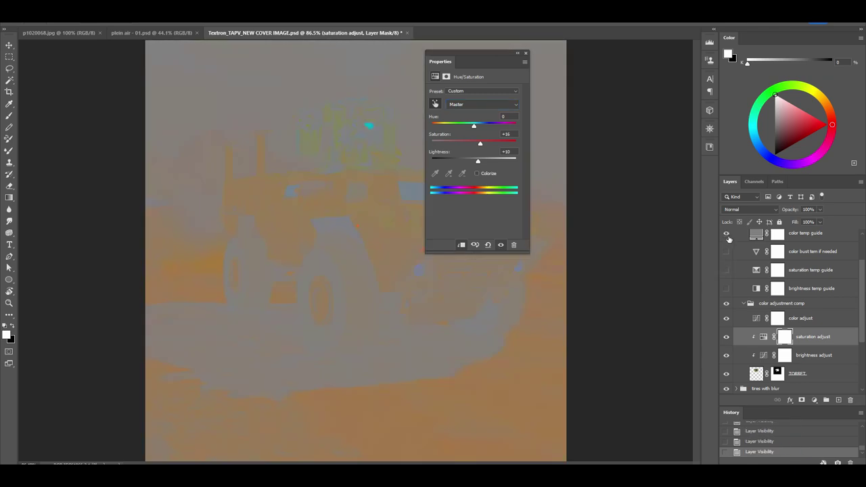
Step: Clip the colour adjustment layer to the turret
click(812, 251)
click(825, 319)
alt+click(828, 323)
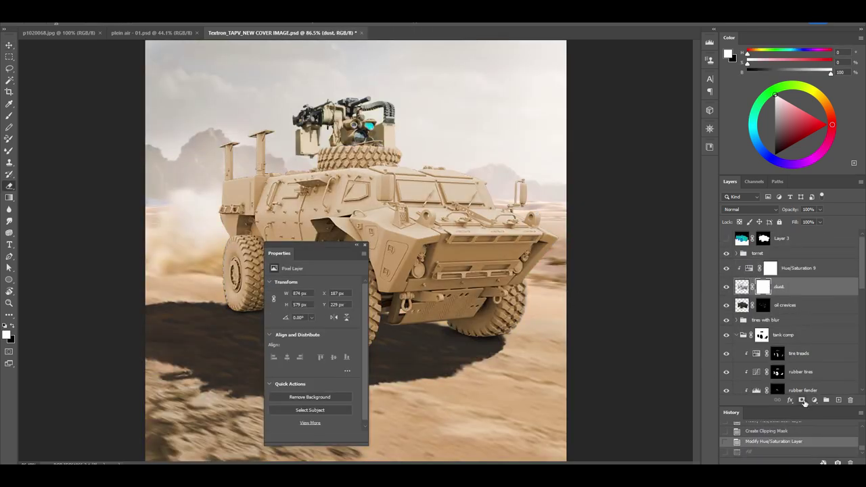
Step: Paint white dust across the vehicle body on the dust mask with a cloud brush
click(779, 288)
key(b)
key(F5)
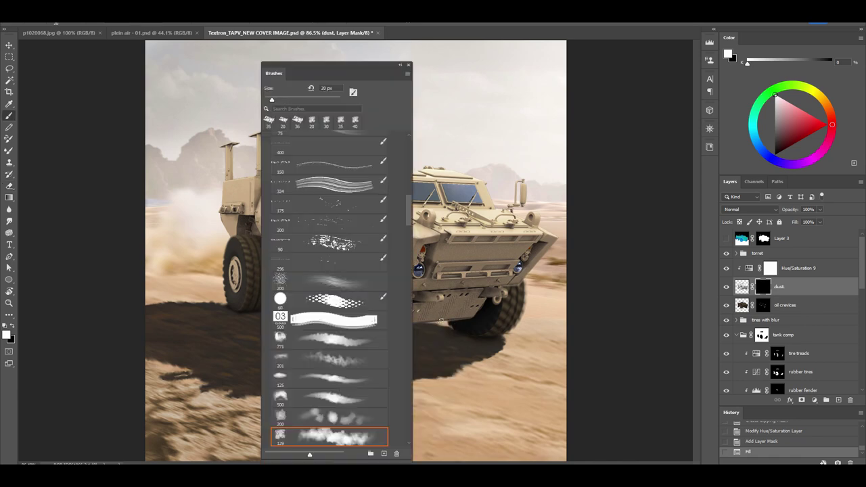
mouse_move(407, 148)
mouse_down()
mouse_move(417, 297)
mouse_move(474, 297)
mouse_up()
click(331, 298)
key(F5)
drag(338, 257, 304, 291)
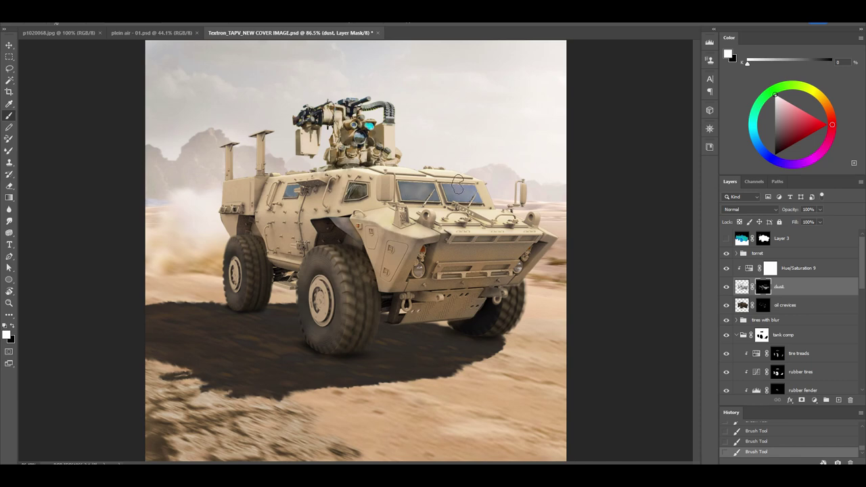
scroll(487, 268, up, 5)
Step: Paint a wiper arc into the left windshield's dust through an elliptical selection
key(x)
click(9, 56)
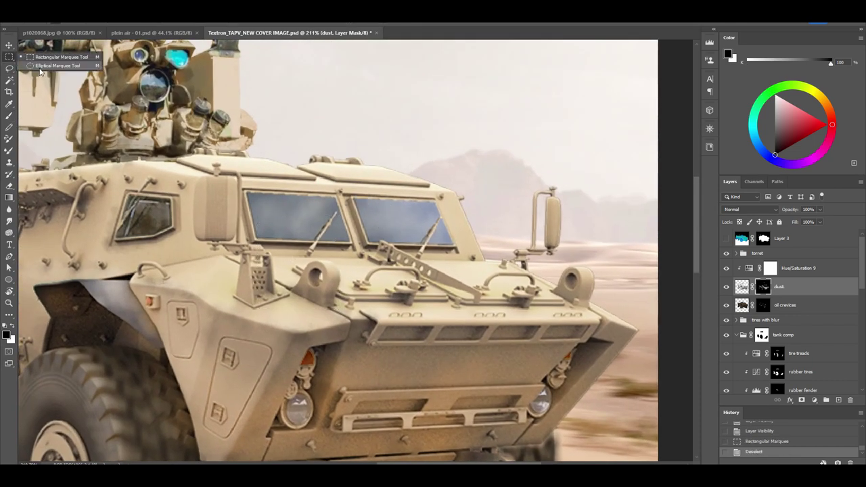
drag(250, 198, 355, 302)
key(b)
right_click(321, 230)
key(Return)
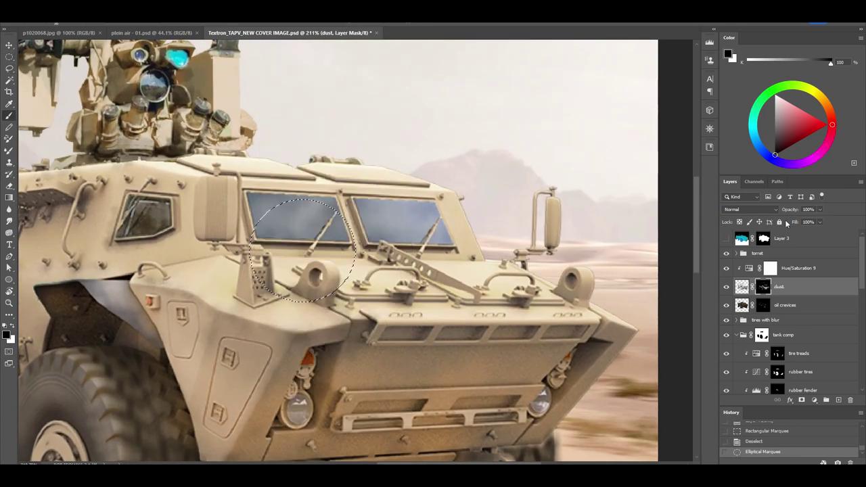
drag(318, 217, 283, 224)
key(ctrl+d)
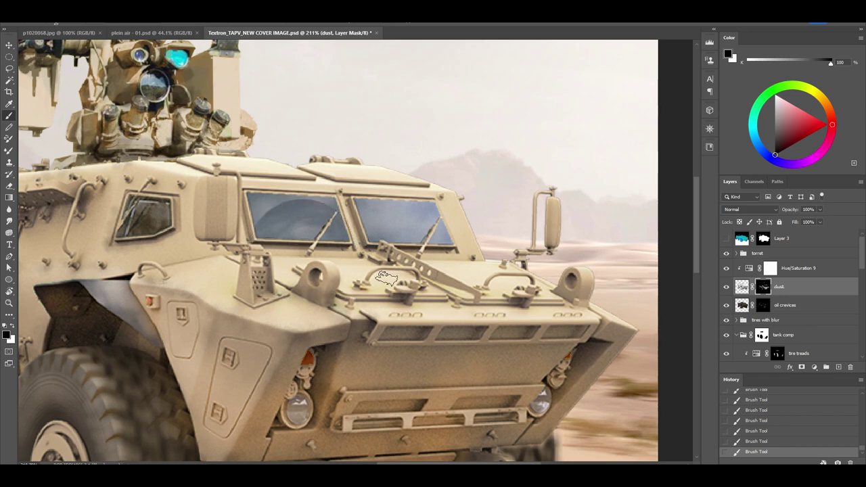
Step: Paint the right windshield's wiper arc through an elliptical selection and touch up the dust
drag(360, 205, 455, 307)
key(b)
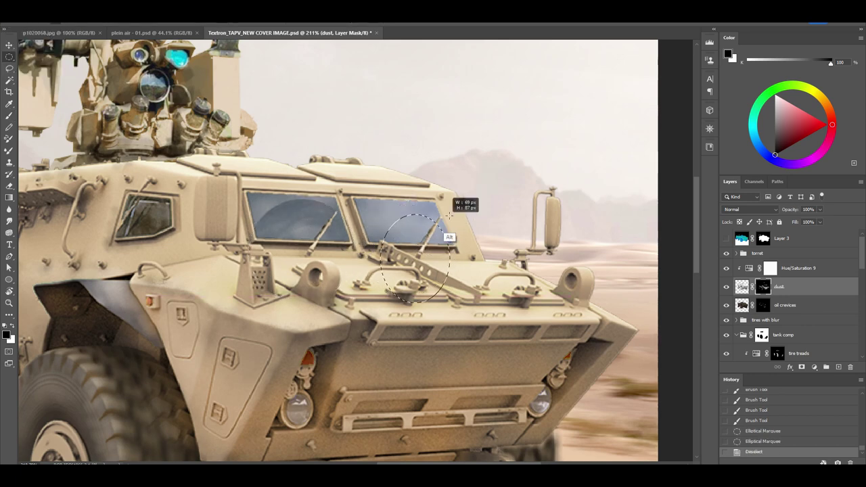
mouse_move(382, 223)
mouse_down()
mouse_move(432, 215)
mouse_move(386, 227)
mouse_move(443, 233)
mouse_up()
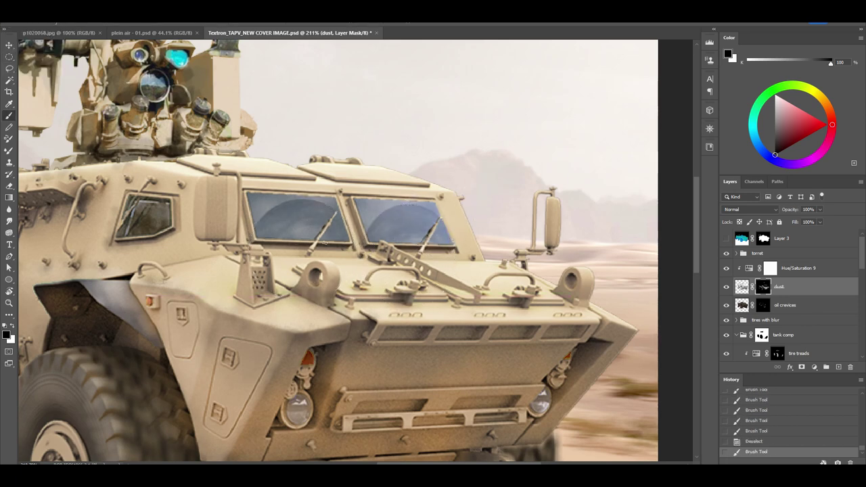
drag(320, 238, 297, 232)
key(x)
drag(296, 230, 325, 241)
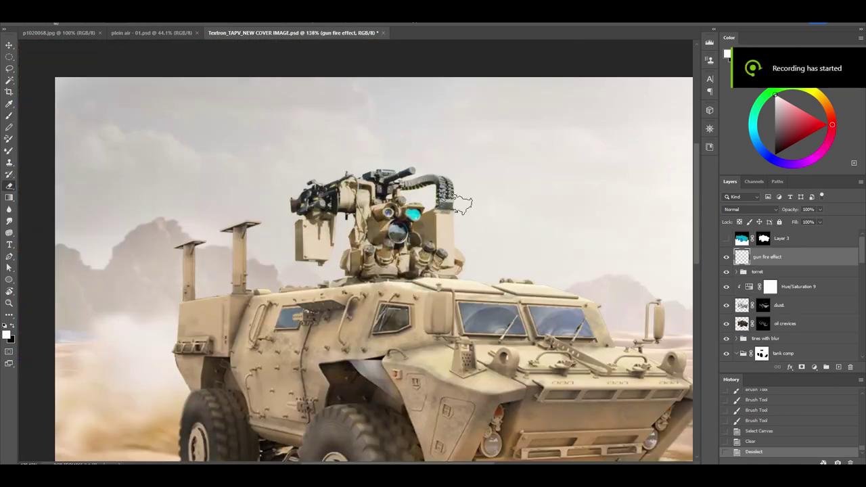
Step: Paint white smoke from the barrel tip, enlarging the brush to build a rising puff
mouse_move(436, 160)
mouse_down()
mouse_move(419, 167)
mouse_move(476, 137)
mouse_up()
key(])
key(])
key(])
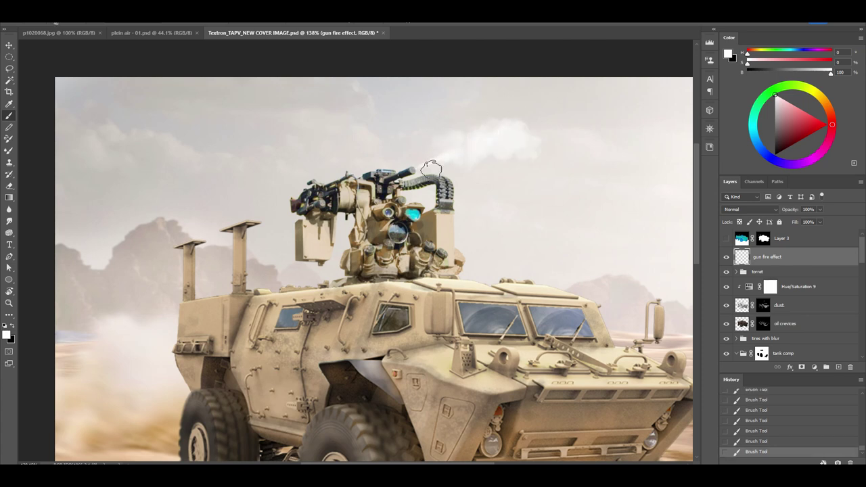
drag(458, 170, 472, 109)
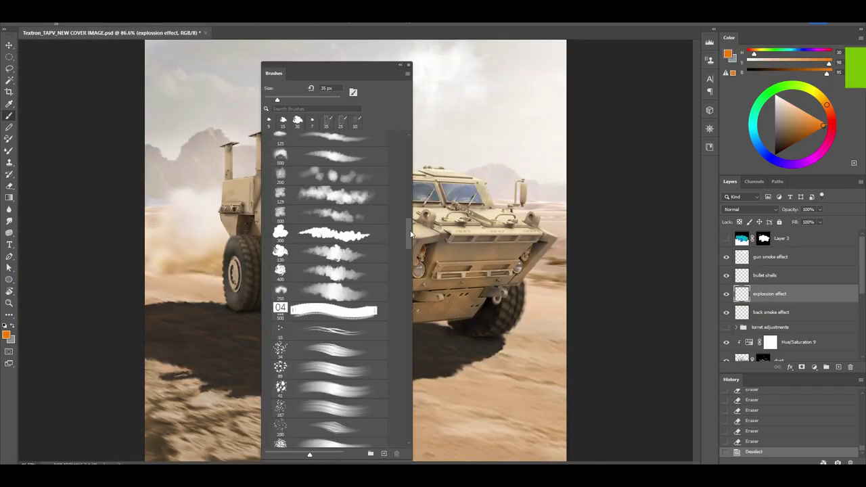
Step: Set up a dark grey brush with Shape Dynamics, Scattering and Flip X/Y Jitter
click(366, 217)
key(F5)
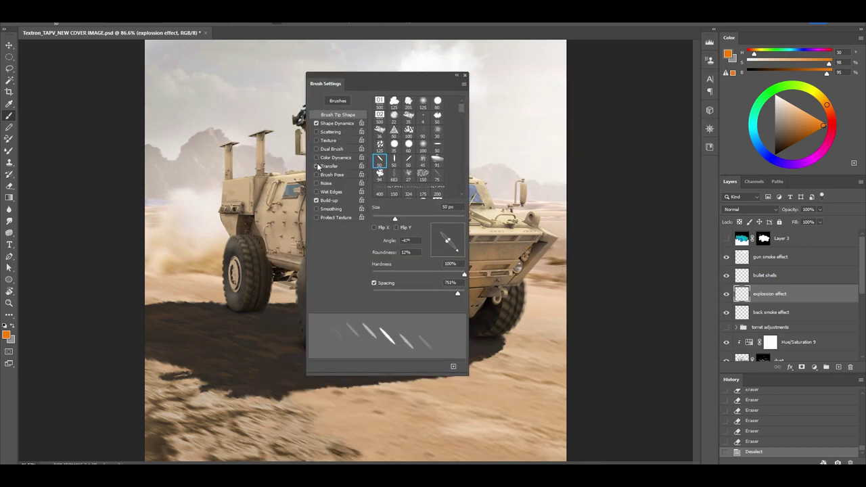
drag(788, 131, 774, 141)
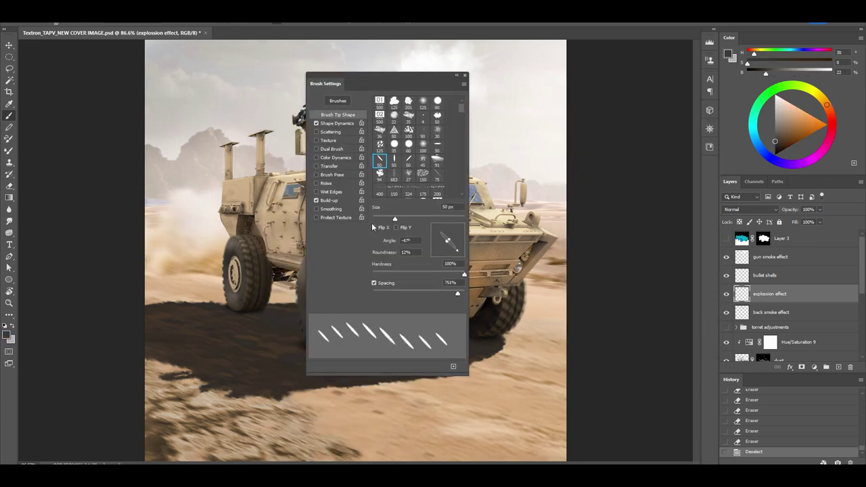
click(337, 123)
click(330, 131)
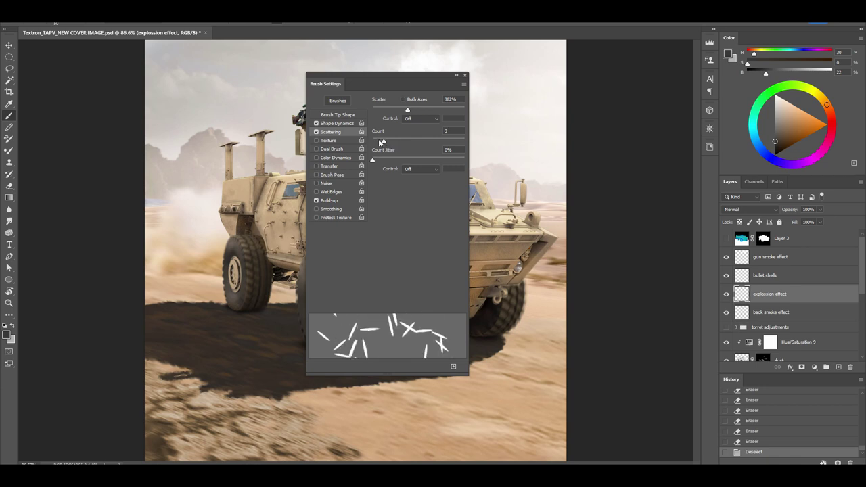
click(336, 123)
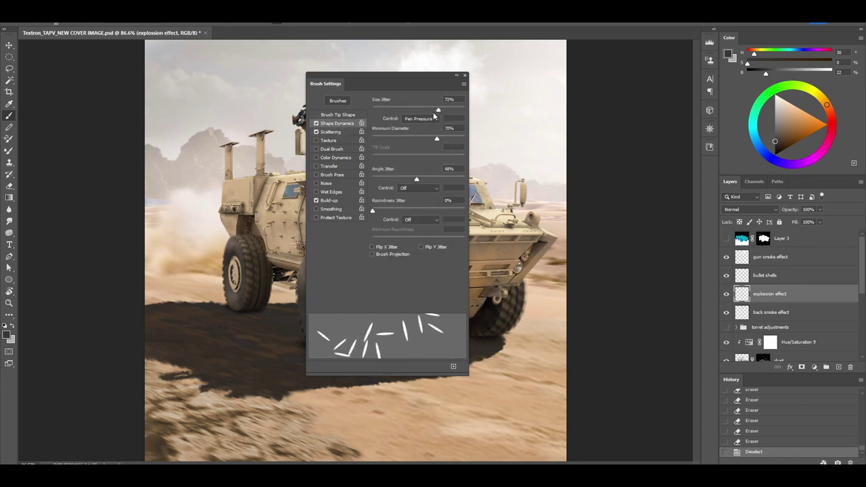
drag(396, 178, 426, 179)
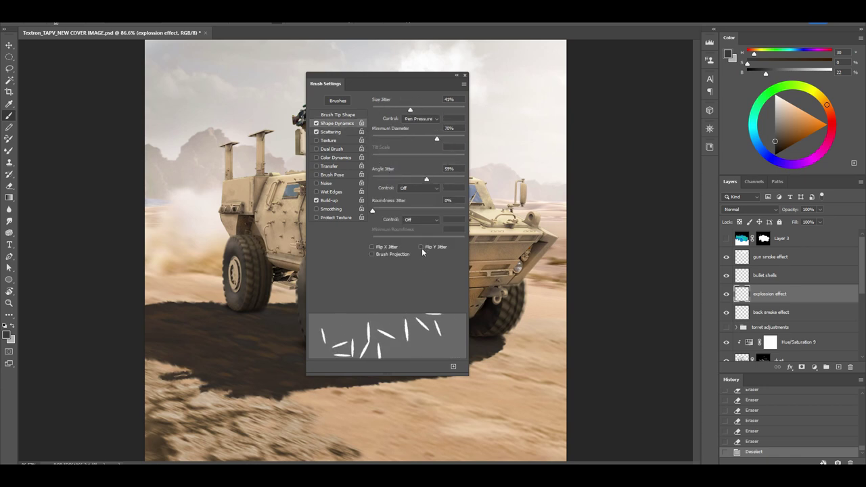
click(372, 246)
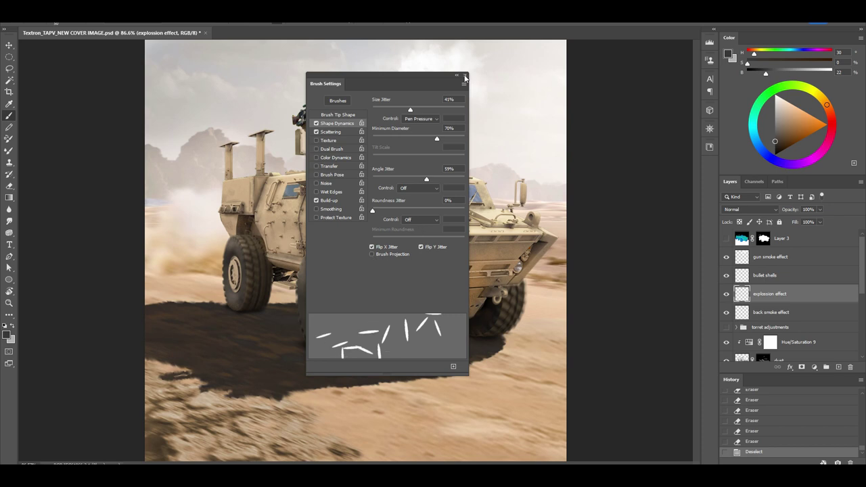
Step: Stamp scattered shell casings above the turret and brighten them with Levels white input 193
key(ctrl+z)
click(329, 114)
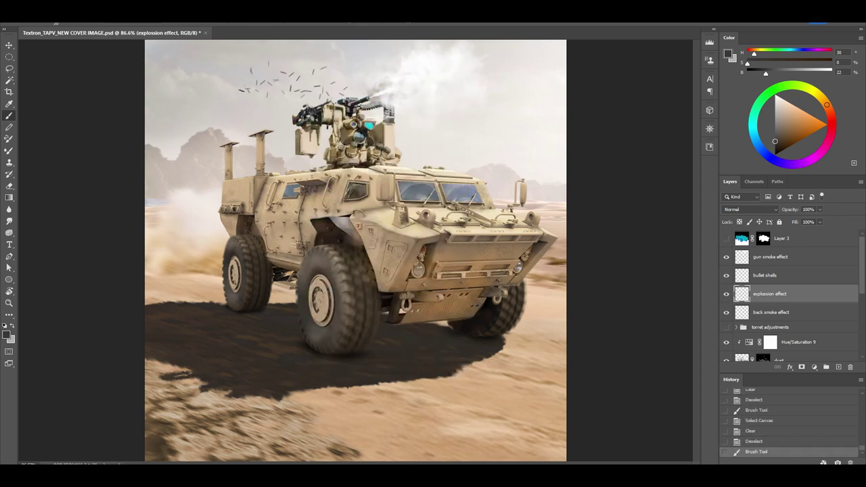
key(ctrl+l)
drag(609, 292, 580, 292)
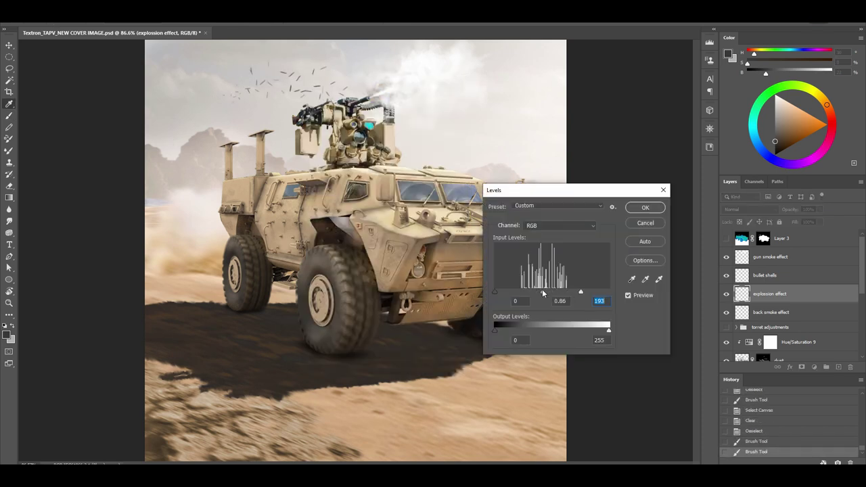
click(646, 207)
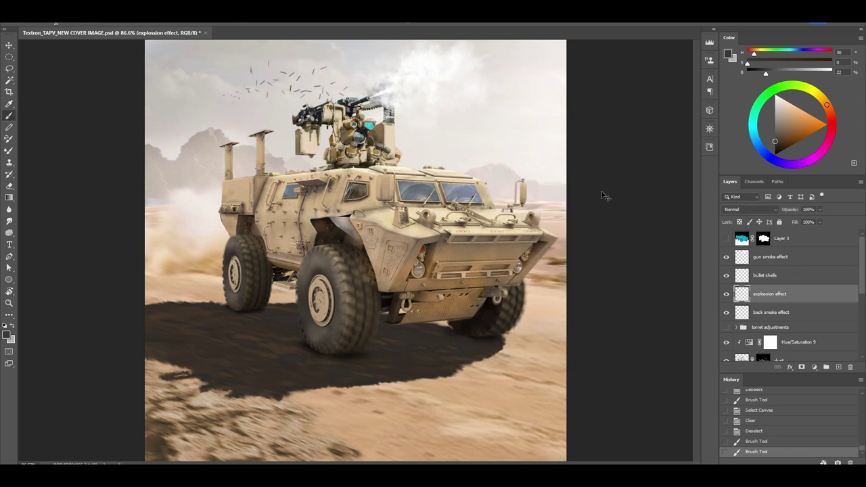
key(ctrl+l)
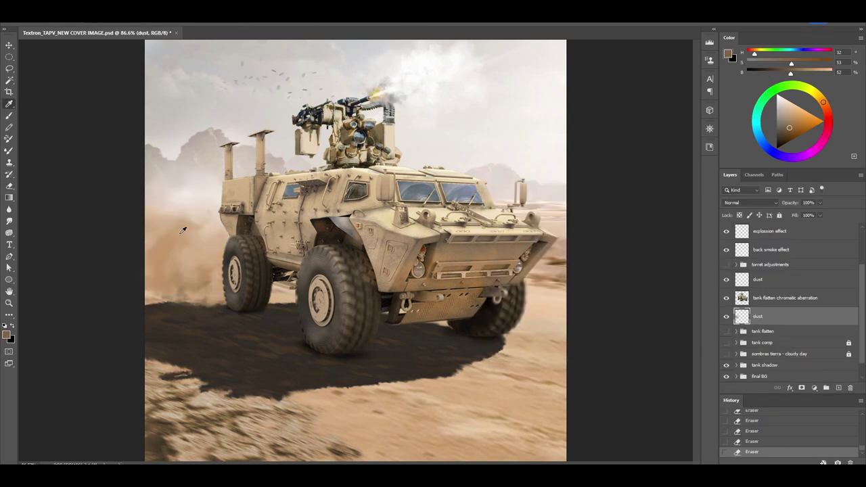
Step: Brush dust near the rear wheel on the upper dust layer, sampling browns from the image
alt+click(183, 230)
click(758, 279)
mouse_move(254, 311)
mouse_down()
mouse_move(262, 244)
mouse_move(230, 231)
mouse_up()
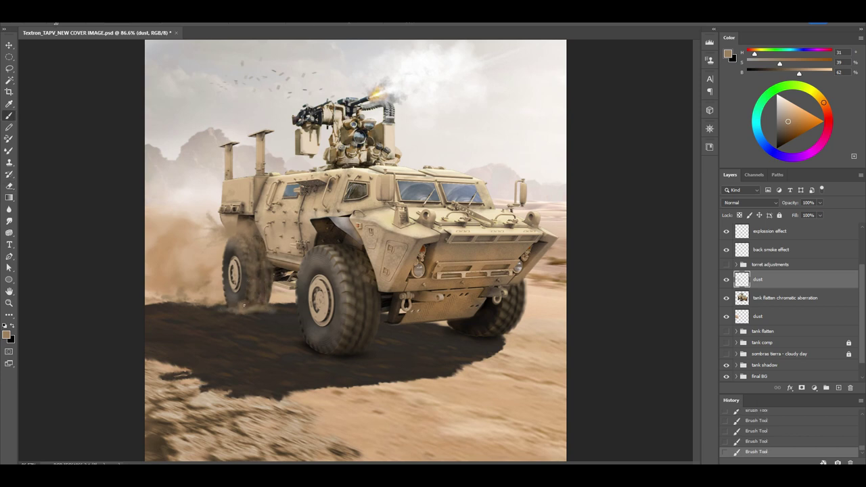
key(b)
alt+click(253, 317)
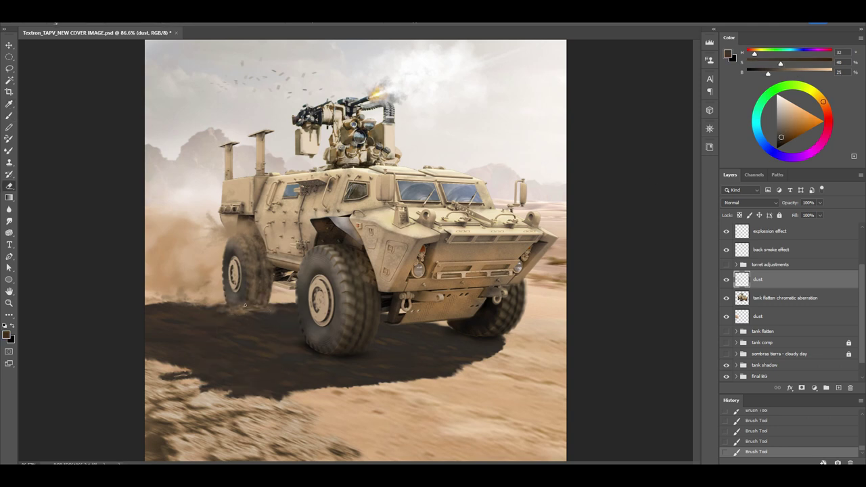
alt+click(251, 313)
key(b)
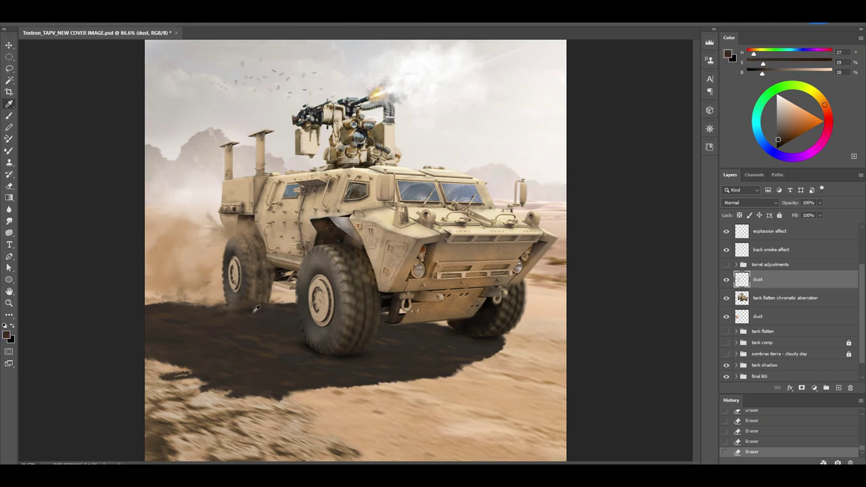
alt+click(265, 312)
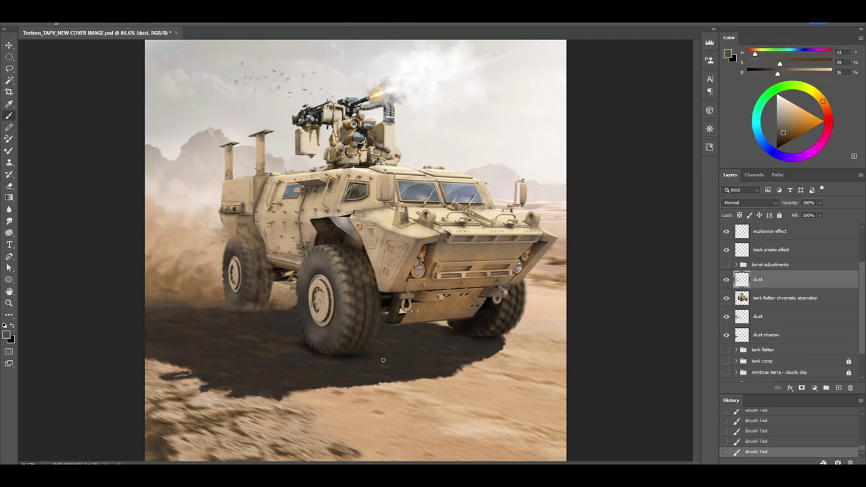
alt+click(247, 230)
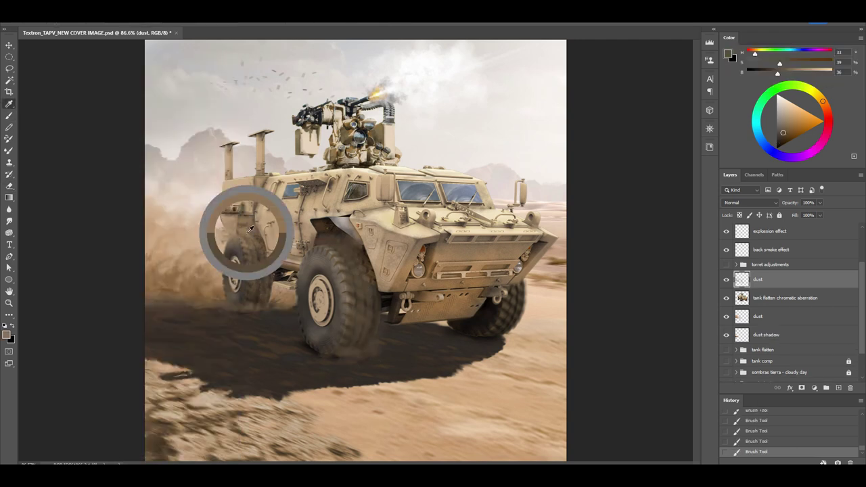
Step: Brush brighter dust around the front wheel and erase stray dust over the shadow
drag(332, 236, 247, 318)
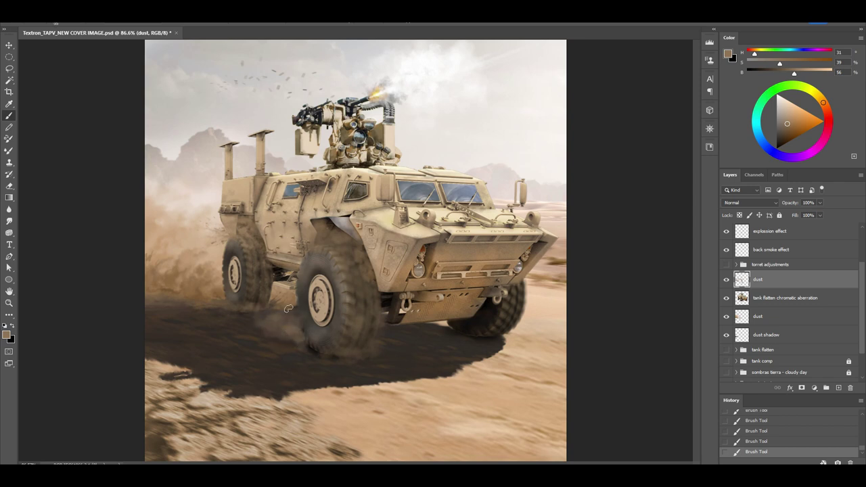
drag(375, 293, 384, 313)
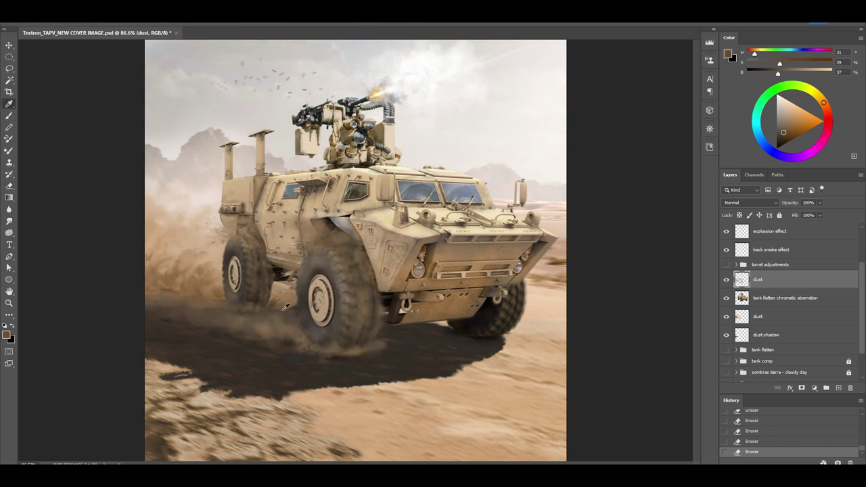
key(e)
drag(338, 345, 386, 352)
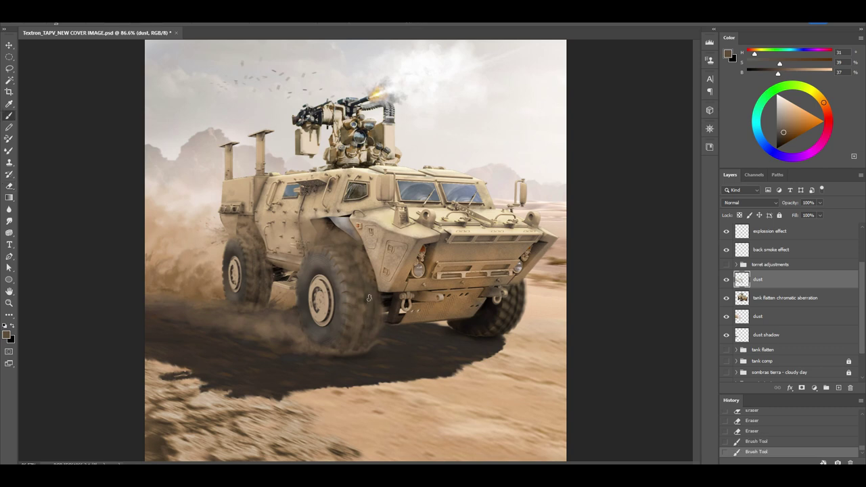
Step: Add more dust near the wheel, sampling light sand and darker brown tones
drag(368, 298, 326, 255)
alt+click(329, 225)
alt+click(313, 225)
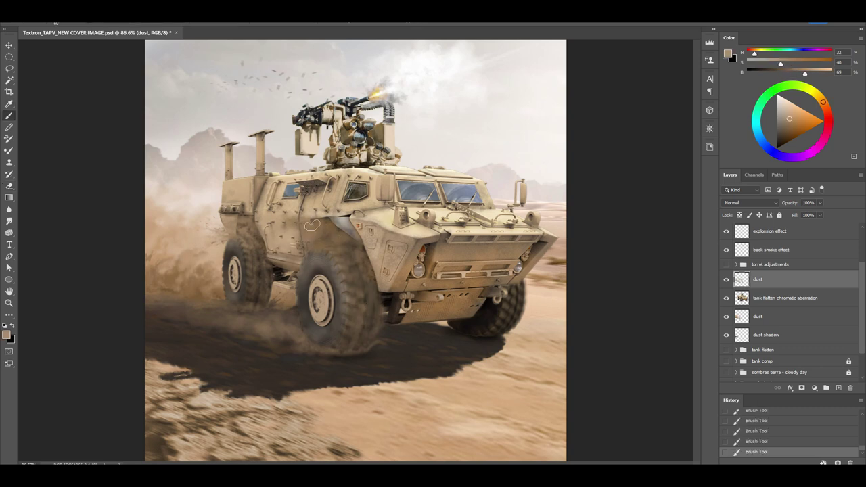
key(e)
key(b)
alt+click(372, 349)
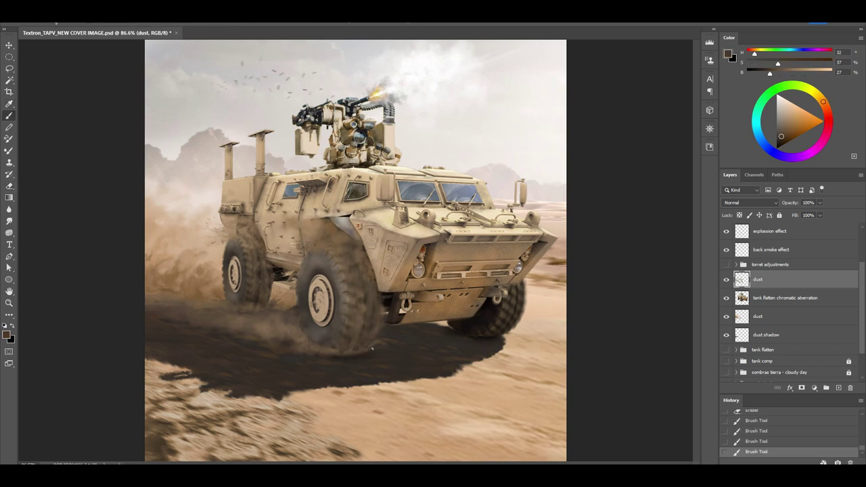
Step: Dab extra dust near the wheels with the Brush, undoing the last stroke
key(b)
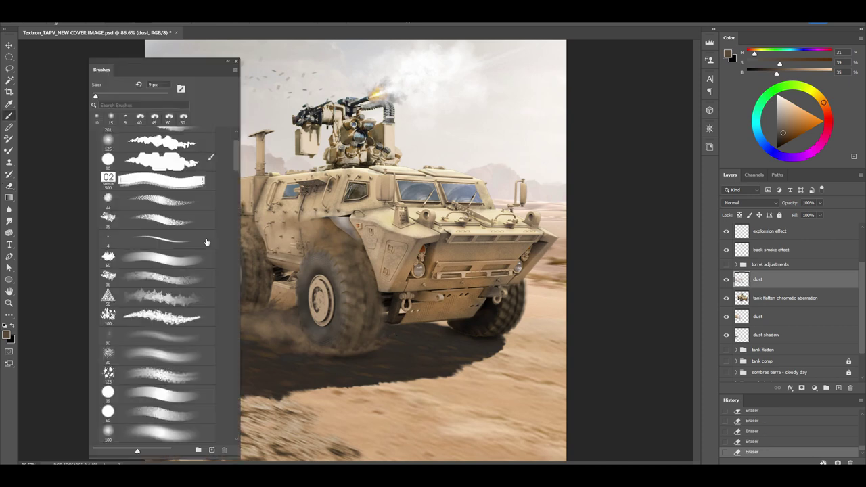
alt+click(327, 235)
drag(309, 226, 313, 225)
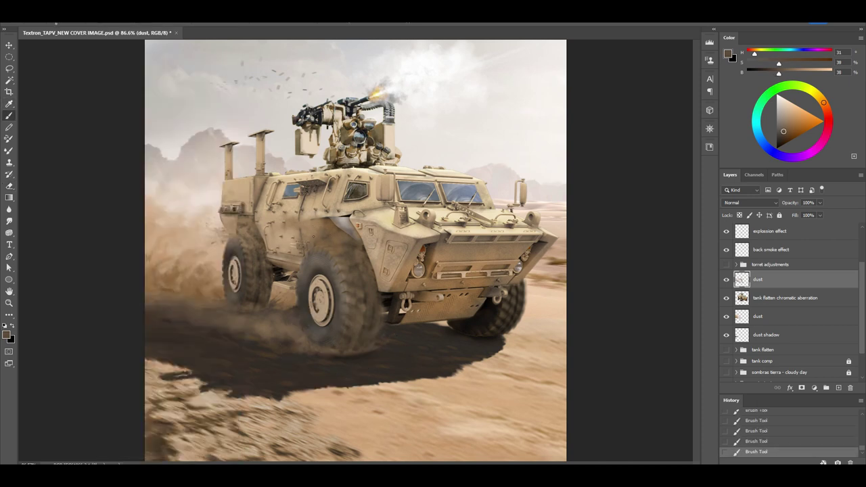
click(316, 241)
key(ctrl+z)
Step: Sample a light sand tone and make the lower dust layer active
alt+click(533, 345)
key(F5)
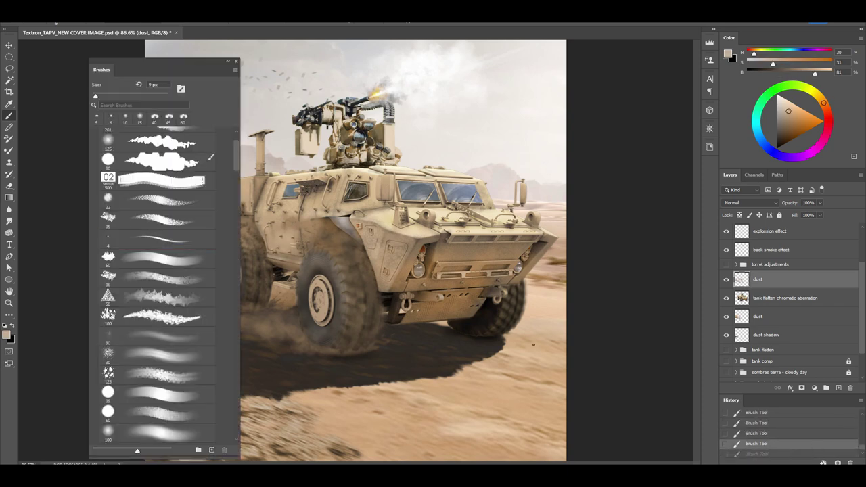
key(F5)
click(758, 315)
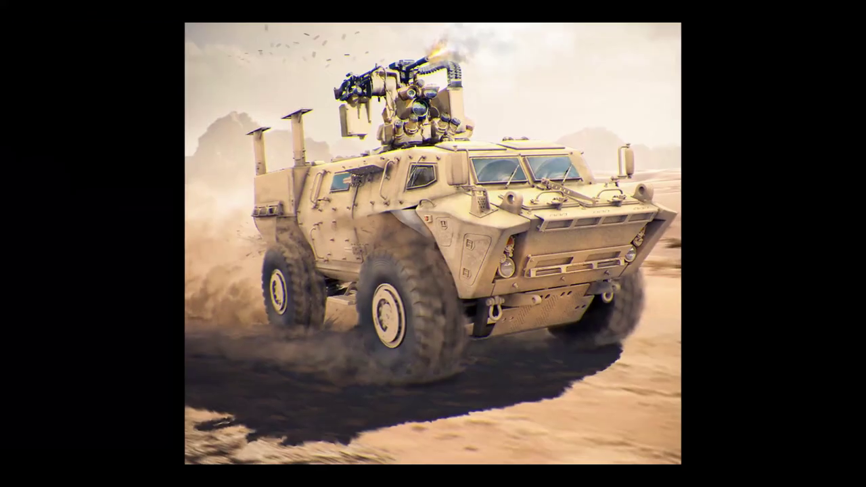